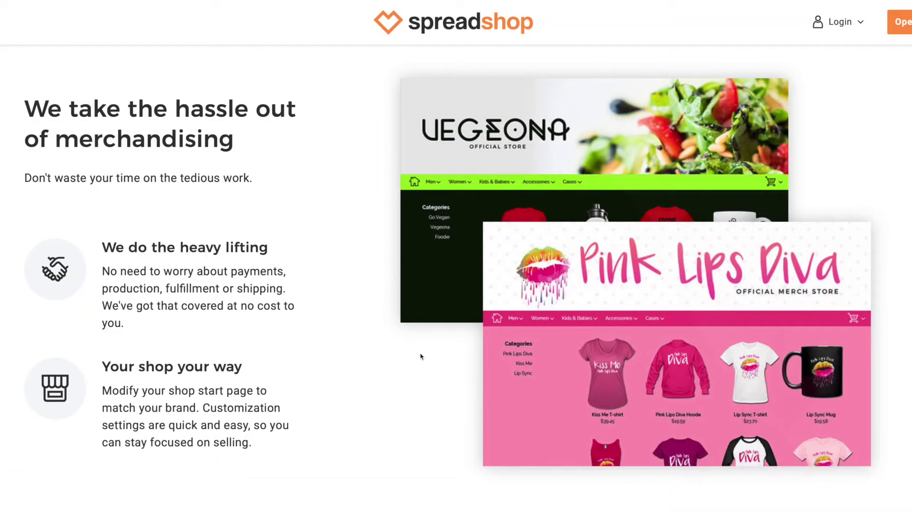
Step: Scroll through the Film Booth YouTube video page before returning to the Spreadshop homepage
scroll(555, 372, "down", 7)
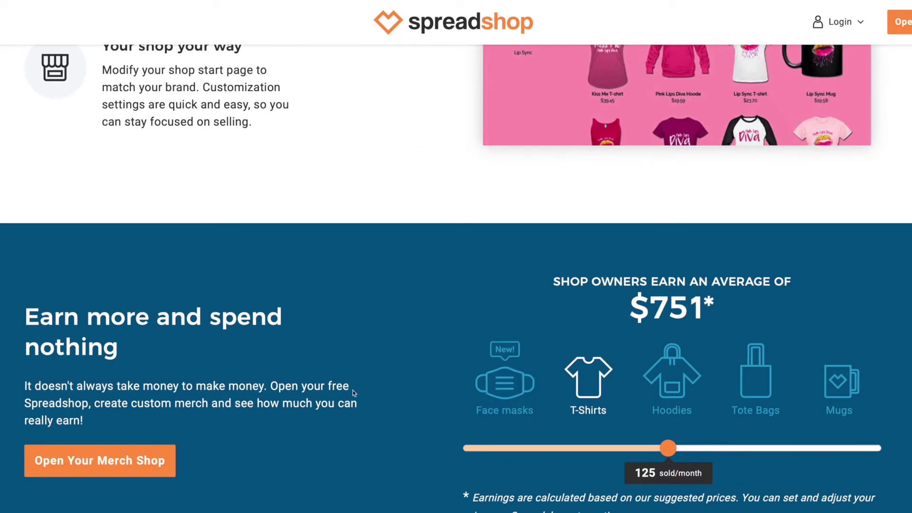
scroll(355, 390, "down", 2)
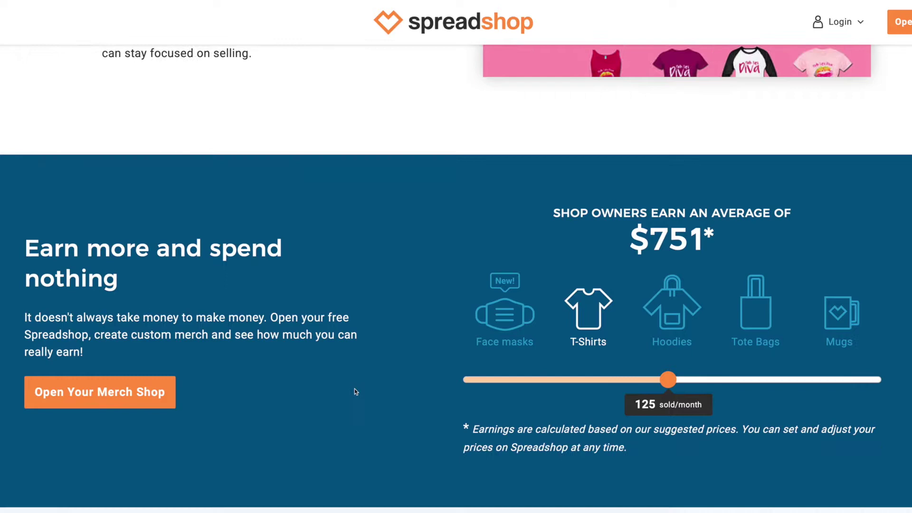
scroll(355, 389, "down", 2)
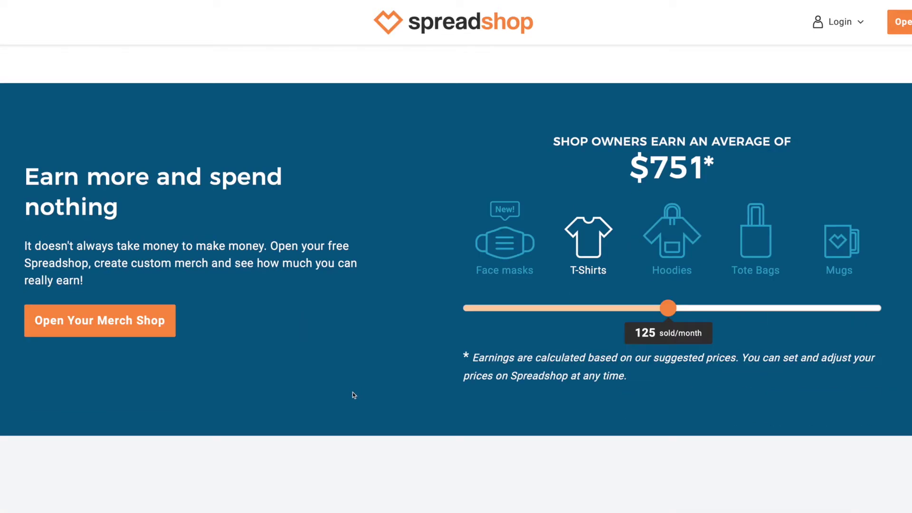
scroll(352, 392, "down", 15)
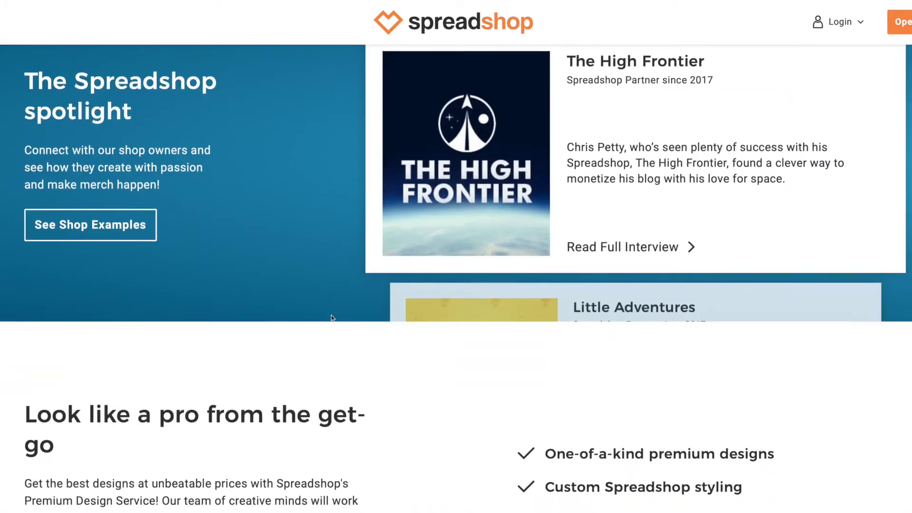
scroll(332, 315, "up", 5)
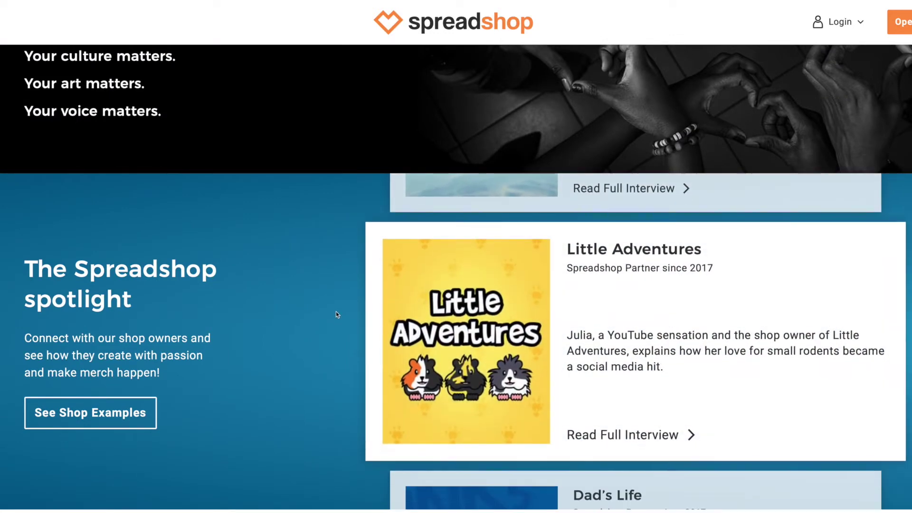
scroll(339, 317, "down", 2)
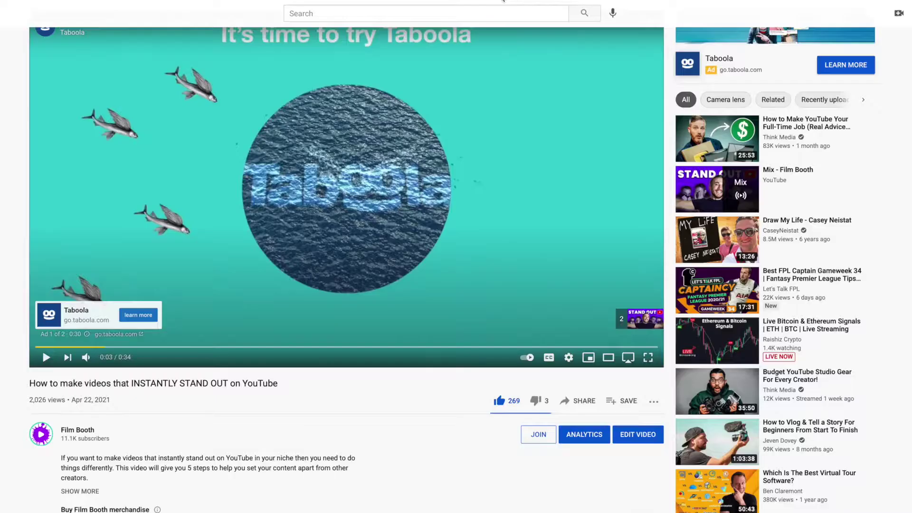
scroll(195, 292, "down", 6)
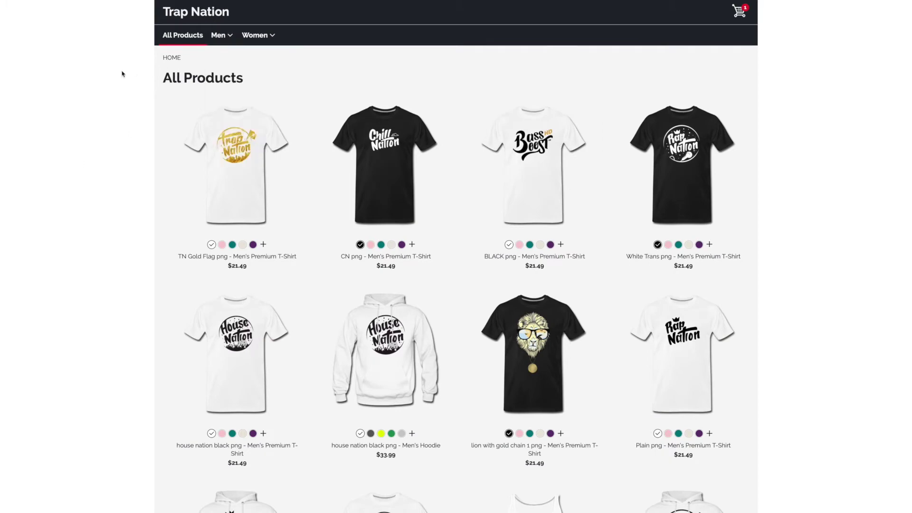
Step: Browse the Trap Nation men's hoodies and sweatshirts, previewing the Plain png hoodie in yellow
mouse_move(230, 37)
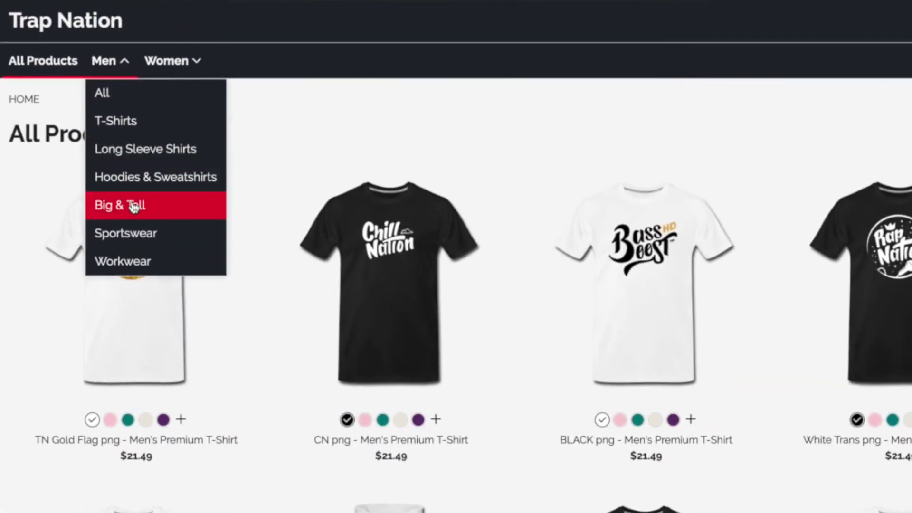
left_click(142, 178)
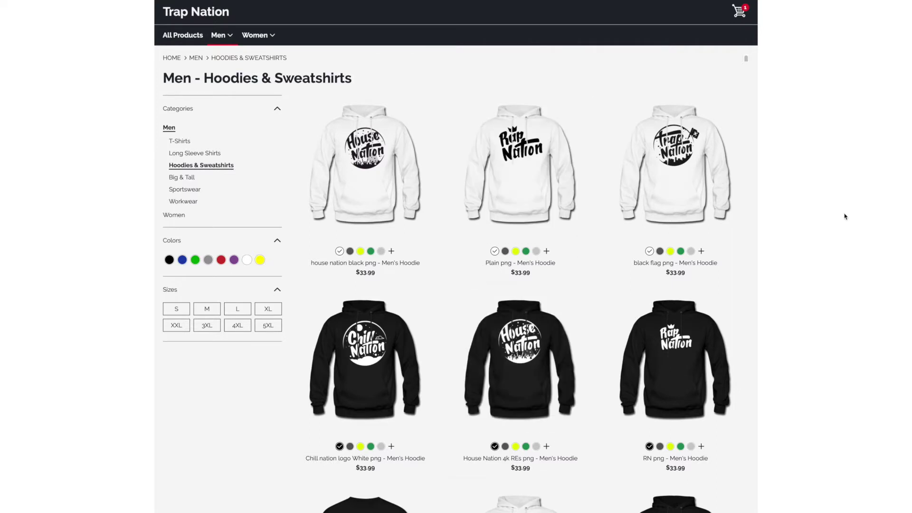
mouse_move(515, 151)
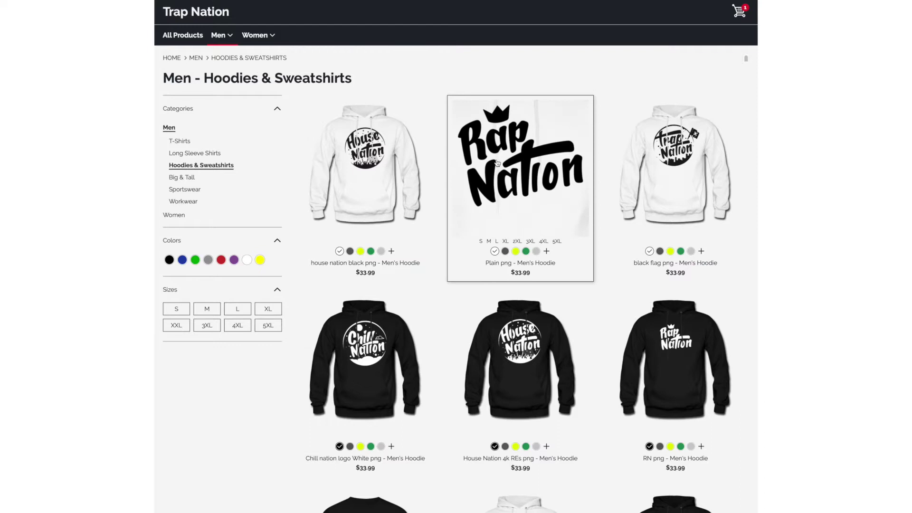
mouse_move(658, 148)
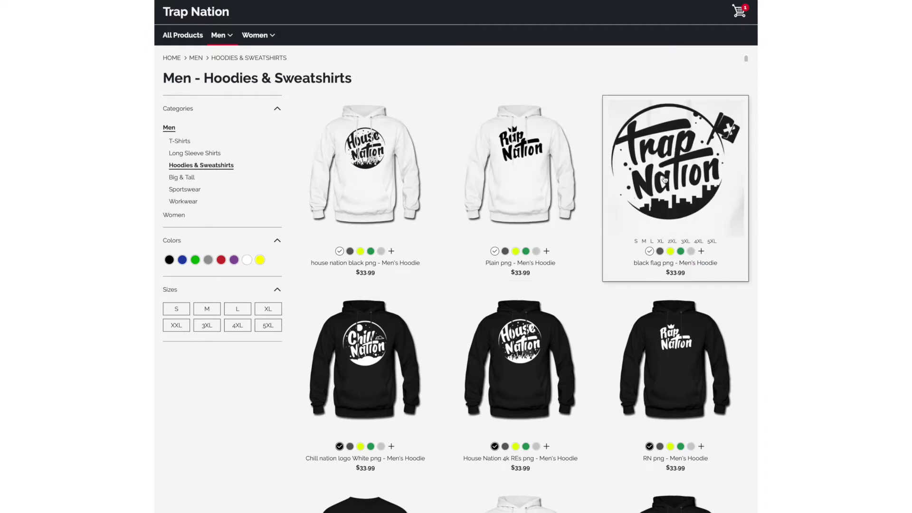
mouse_move(370, 186)
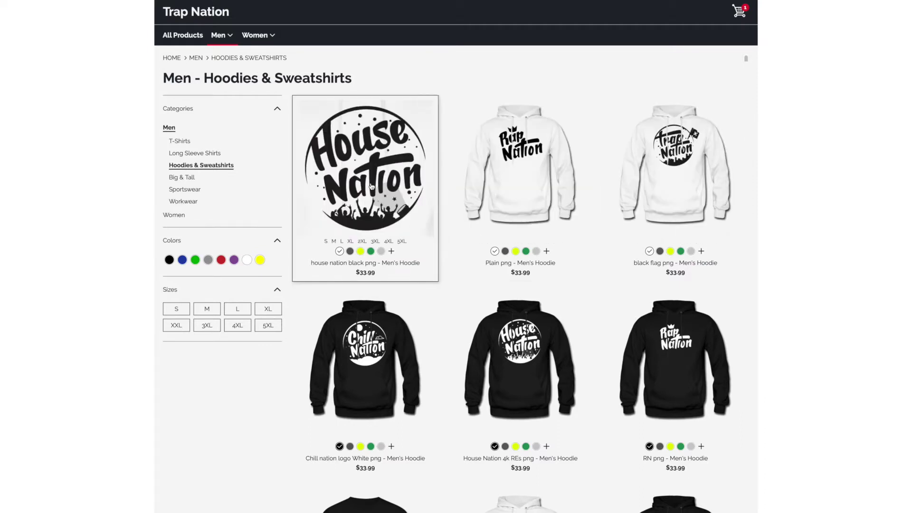
left_click(516, 252)
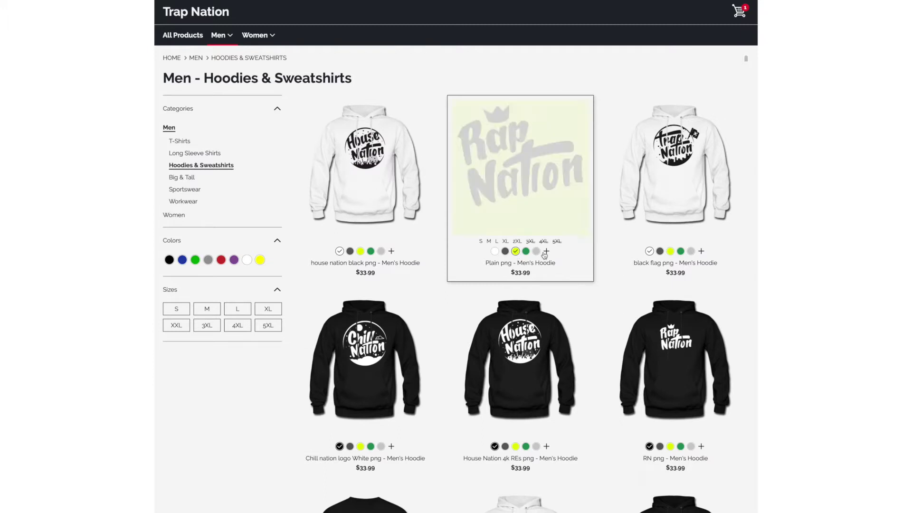
Step: Open the Plain png hoodie in royal blue, then return to the listing and scroll on
left_click(536, 252)
left_click(546, 252)
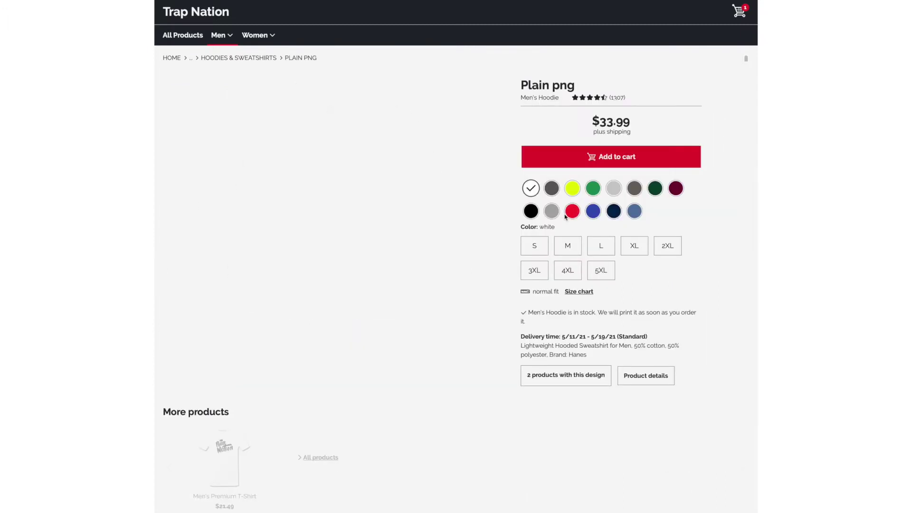
left_click(593, 211)
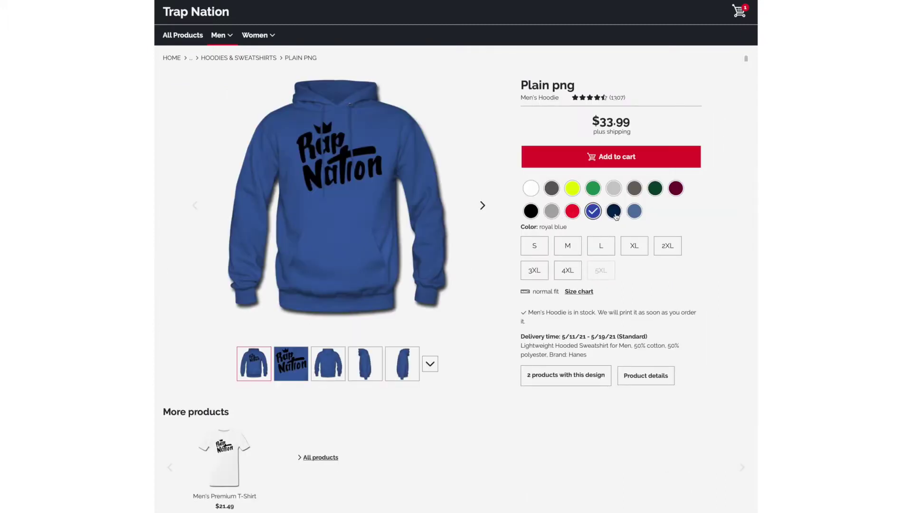
key("alt+Left")
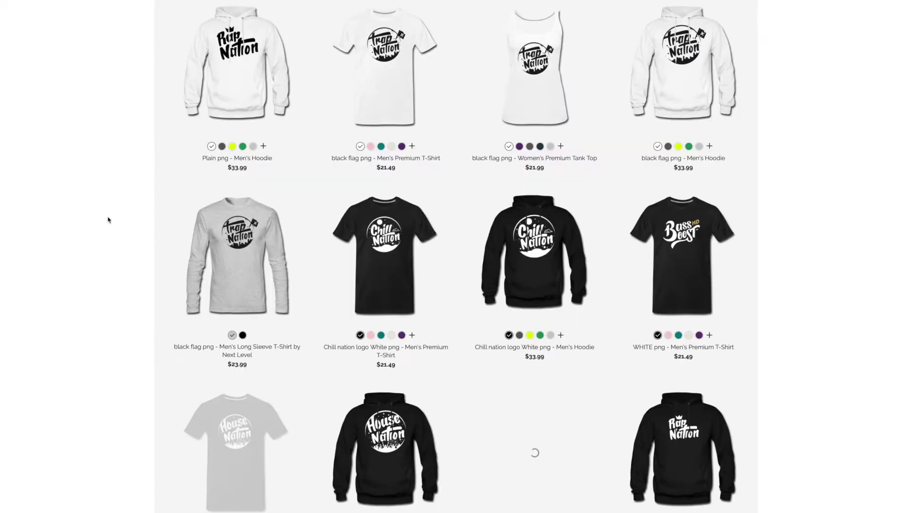
scroll(109, 231, "down", 6)
scroll(110, 230, "down", 10)
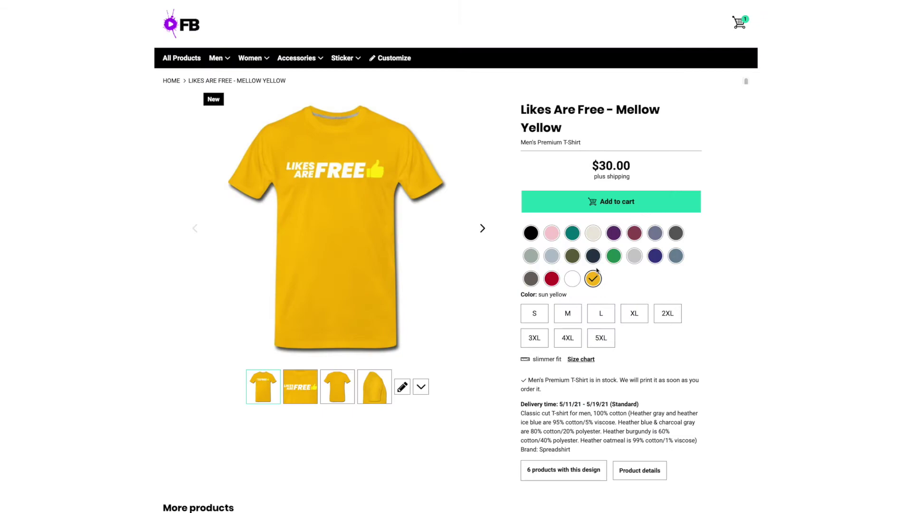
Step: Raise the first product's retail price from $30.00 to $100.00, then clear the price field
left_click(656, 234)
scroll(612, 294, "down", 13)
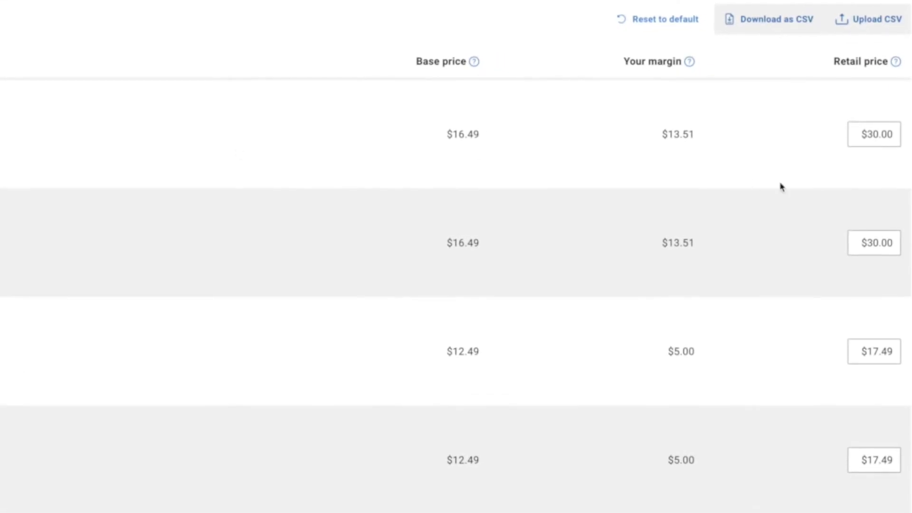
left_click(863, 133)
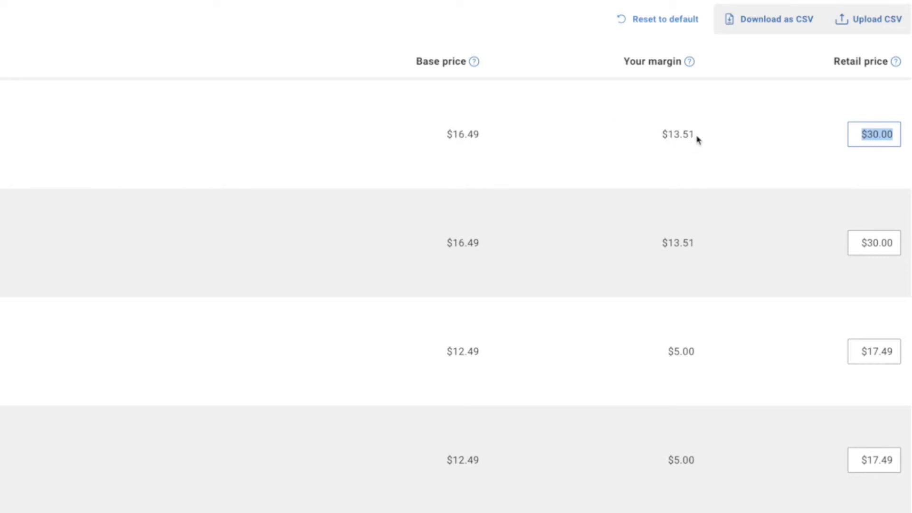
type("100")
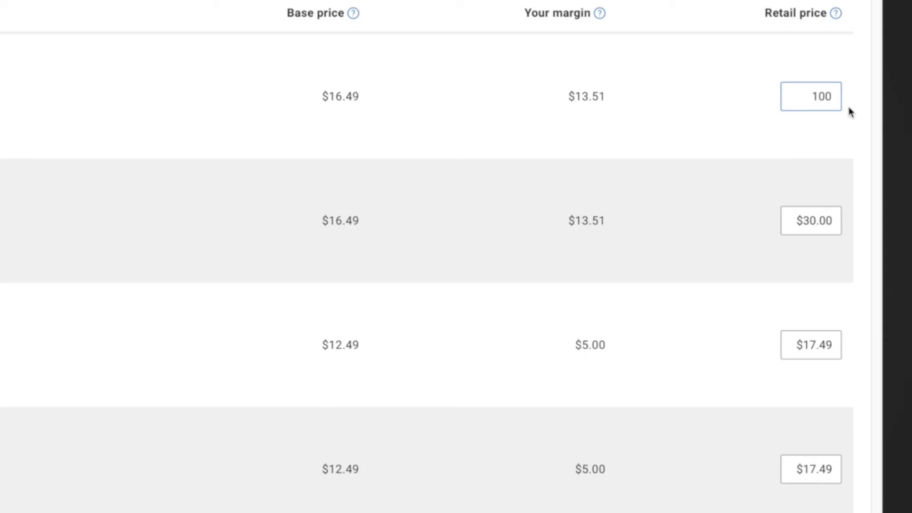
left_click(719, 137)
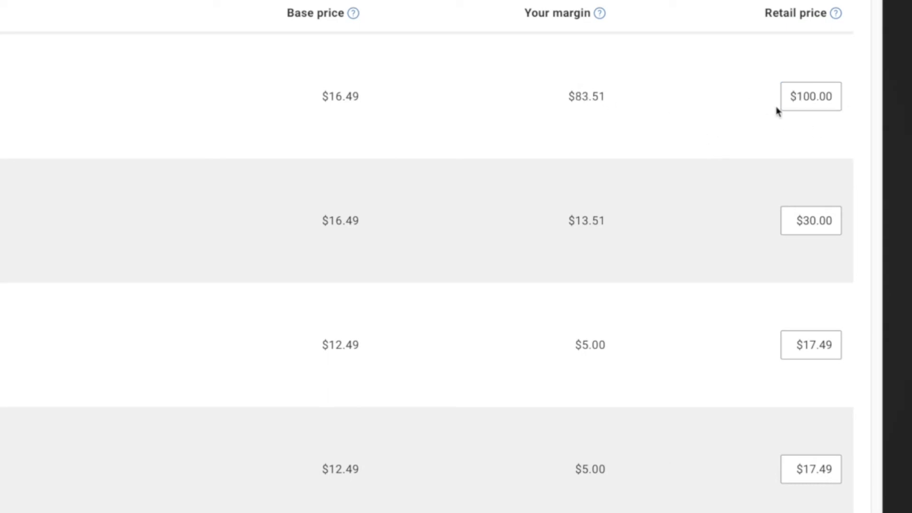
left_click(822, 97)
key("BackSpace")
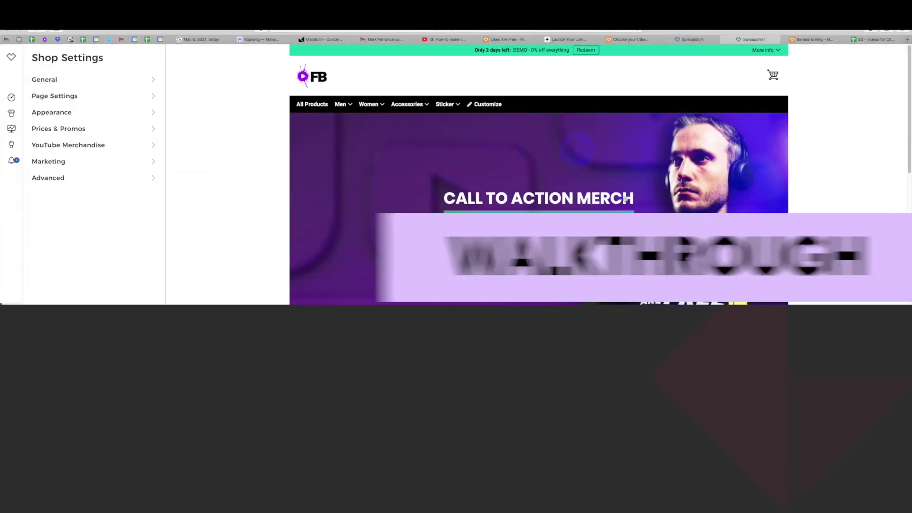
Step: Scroll through the FB shop settings preview
scroll(574, 300, "down", 5)
scroll(573, 299, "down", 15)
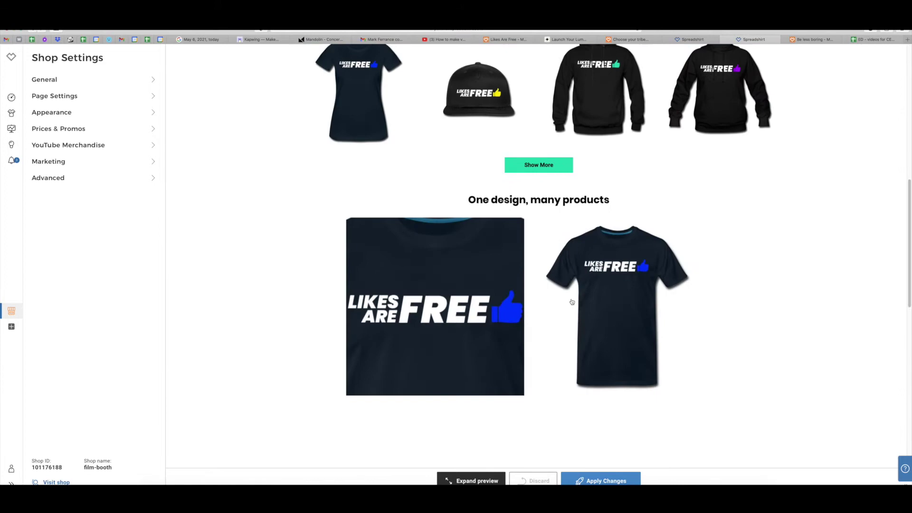
scroll(572, 301, "up", 20)
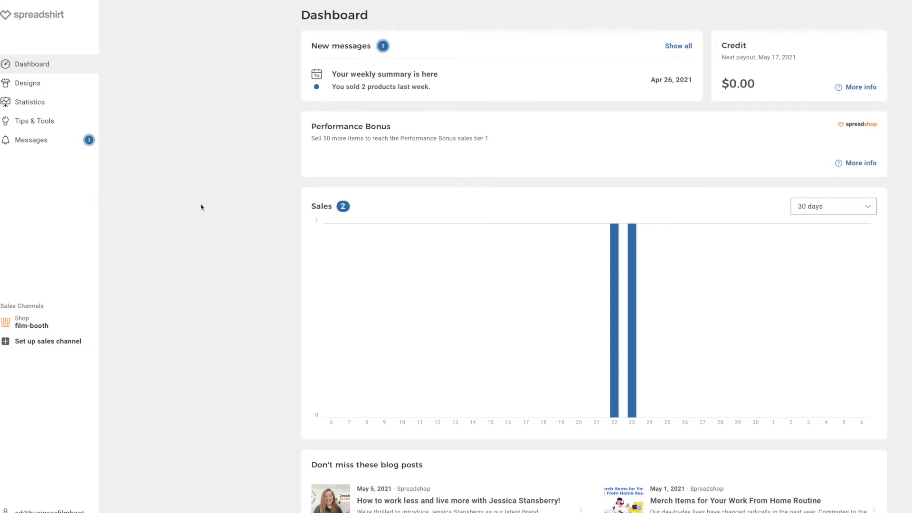
Step: Upload BE LES BORING 13.jpg from the THUMBS folder as a new design
left_click(49, 87)
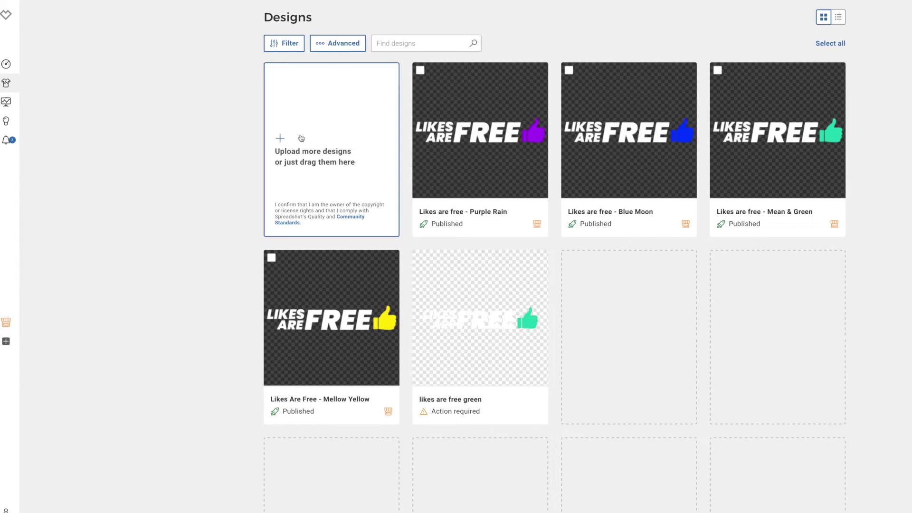
left_click(7, 105)
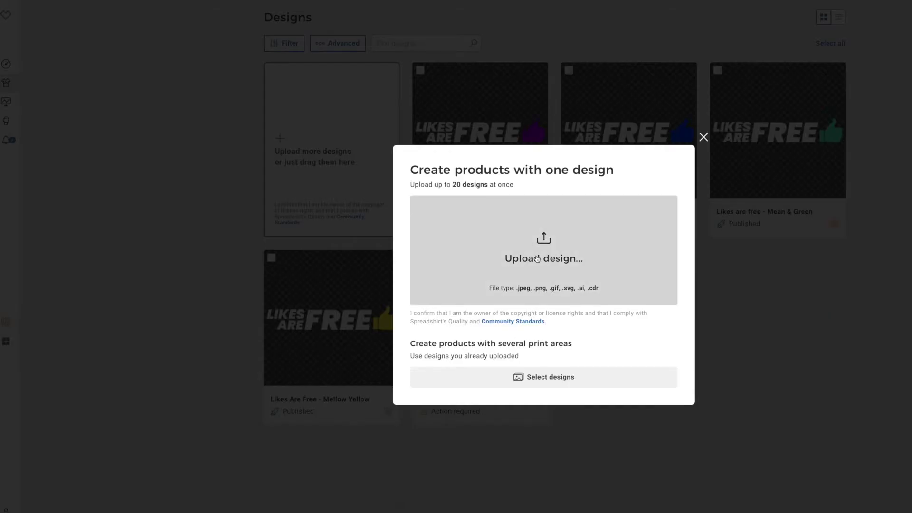
left_click(536, 256)
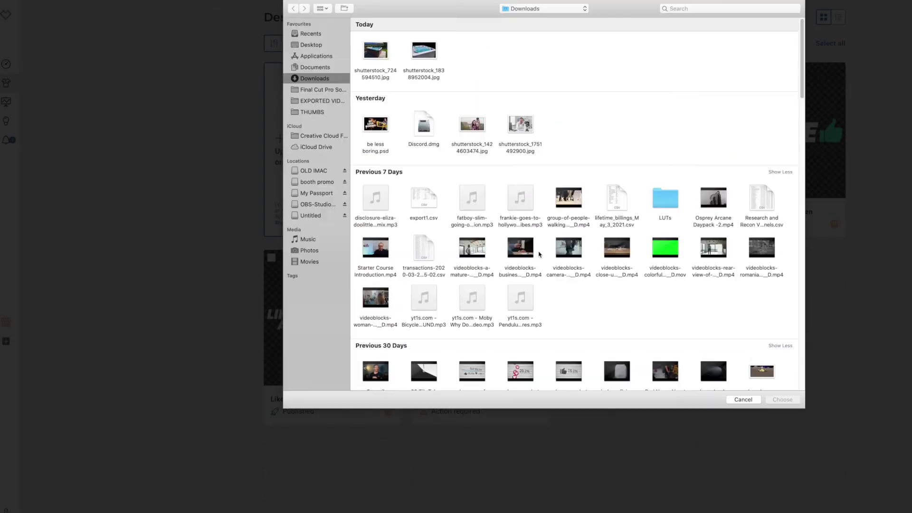
left_click(308, 114)
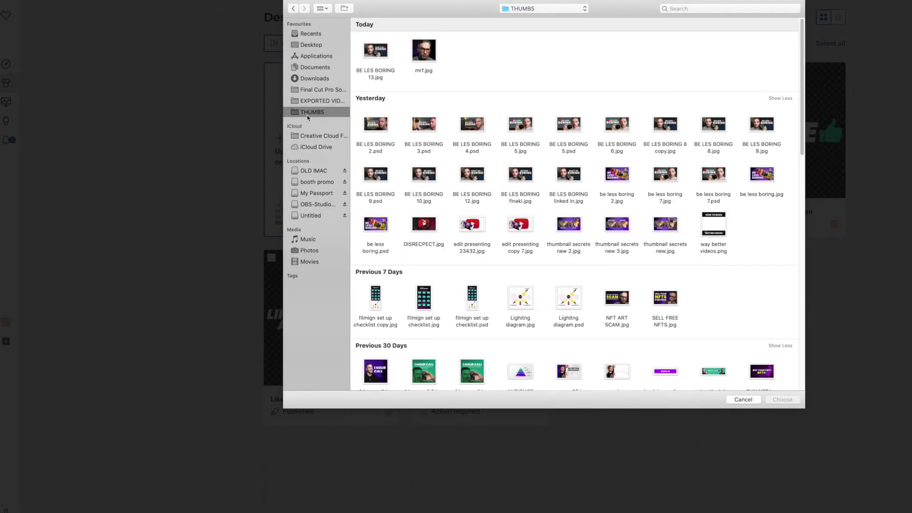
left_click(376, 52)
left_click(783, 400)
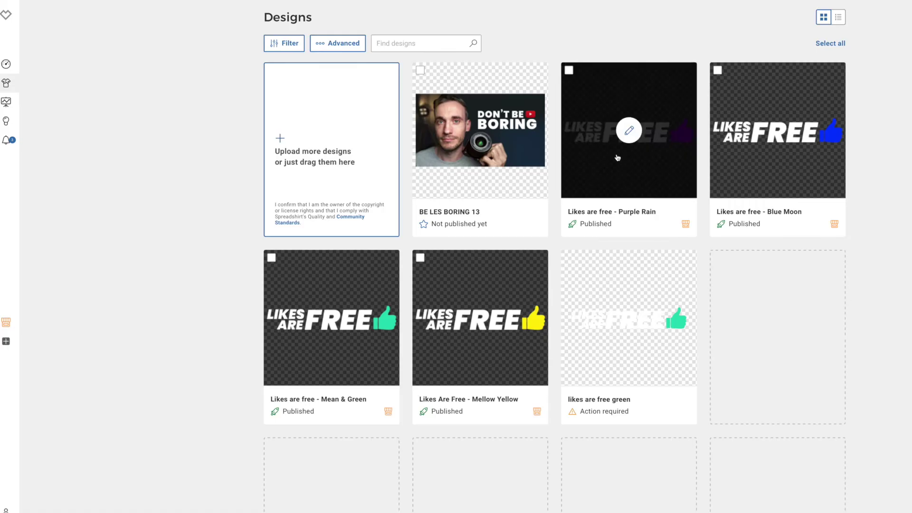
Step: Add the Unisex Tie Dye, Stars & Stripes and ComfortWash Garment Dyed T-shirts to the design
left_click(483, 138)
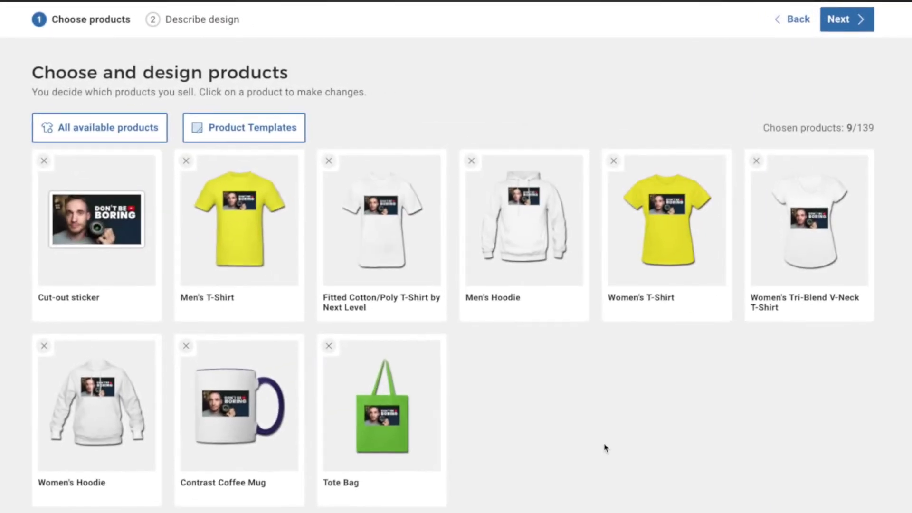
mouse_move(399, 249)
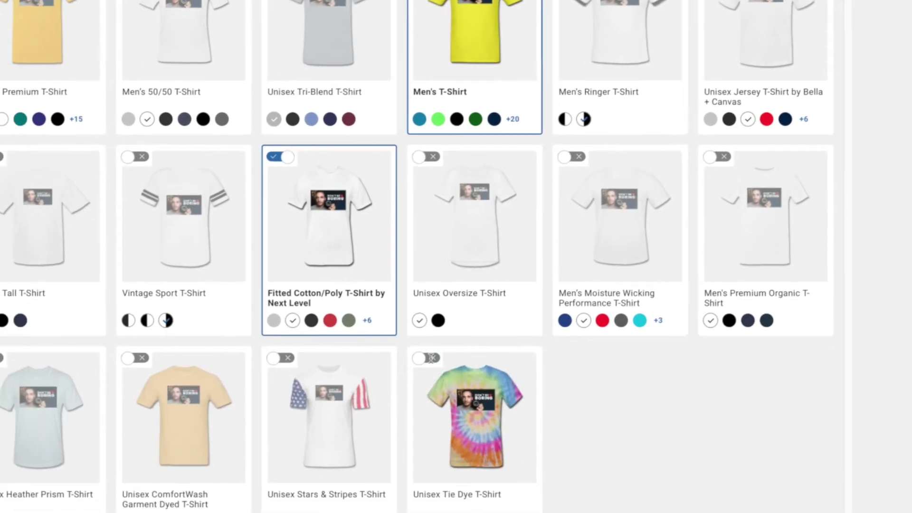
left_click(309, 486)
left_click(166, 488)
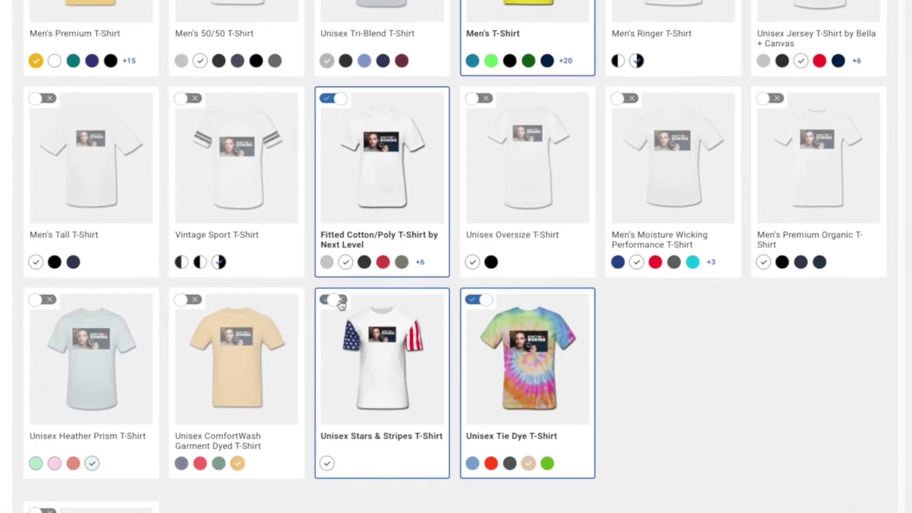
left_click(187, 300)
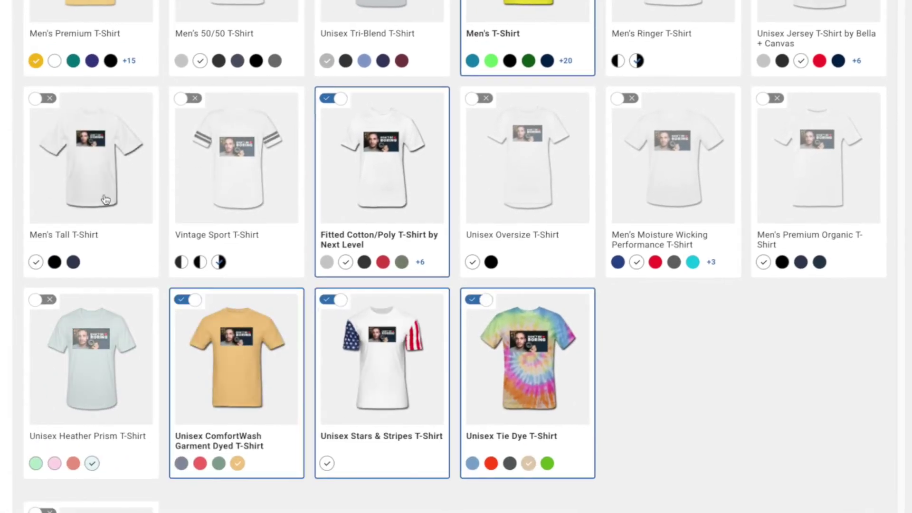
scroll(106, 200, "down", 1)
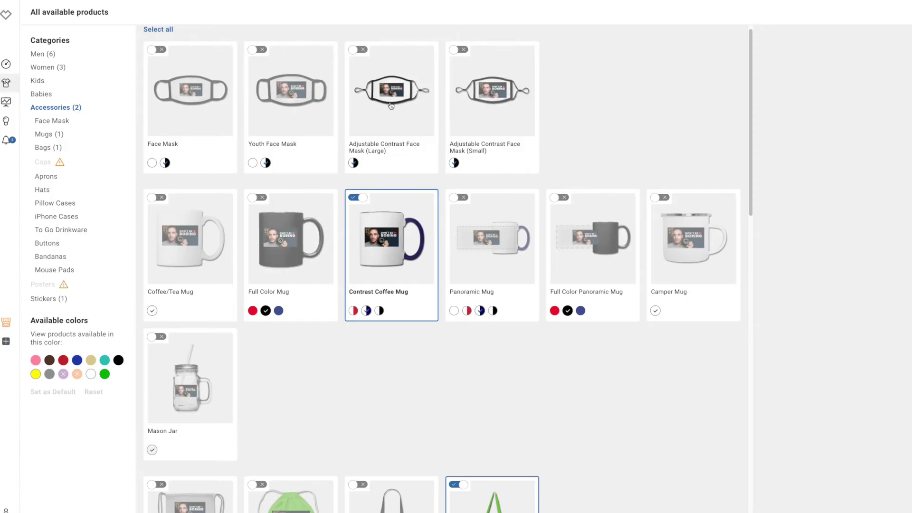
Step: Add the contrast face mask, cotton drawstring bag, kids' crewneck sweatshirt and sticker products
left_click(390, 106)
scroll(302, 405, "down", 3)
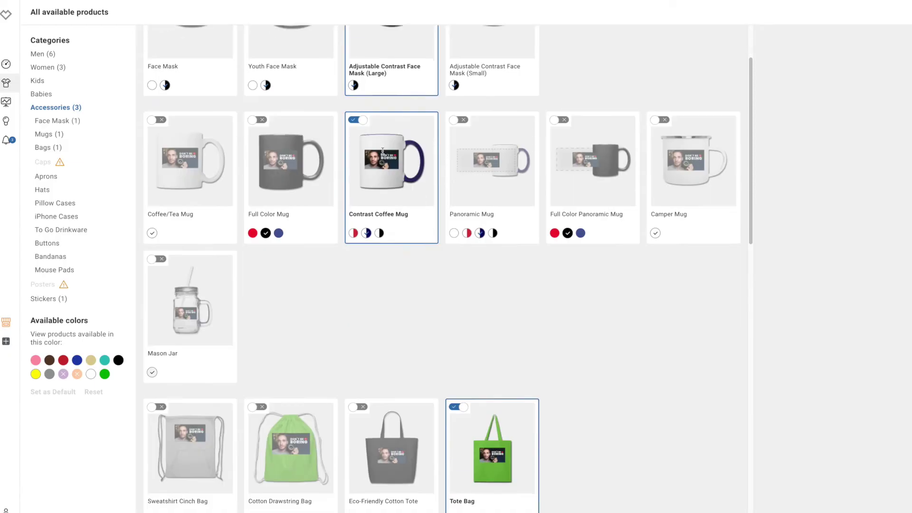
left_click(302, 405)
scroll(333, 404, "down", 2)
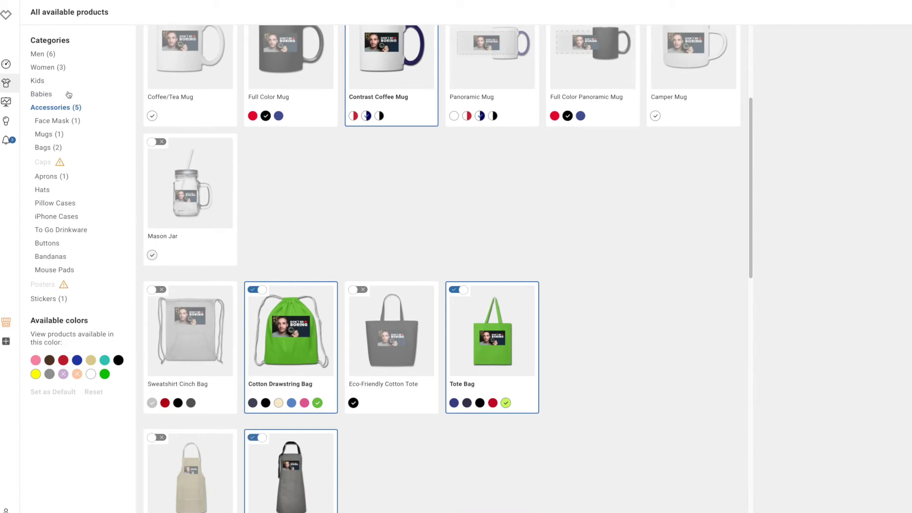
left_click(57, 82)
left_click(391, 385)
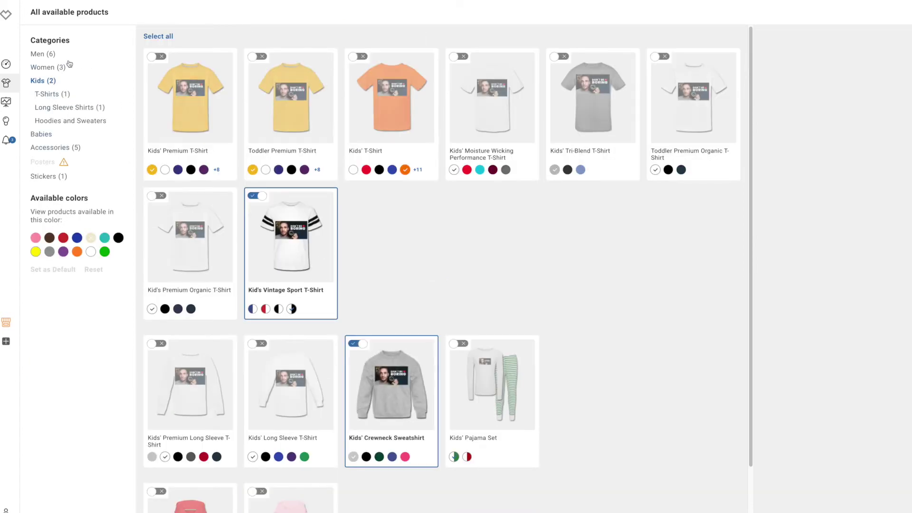
left_click(48, 176)
left_click(171, 106)
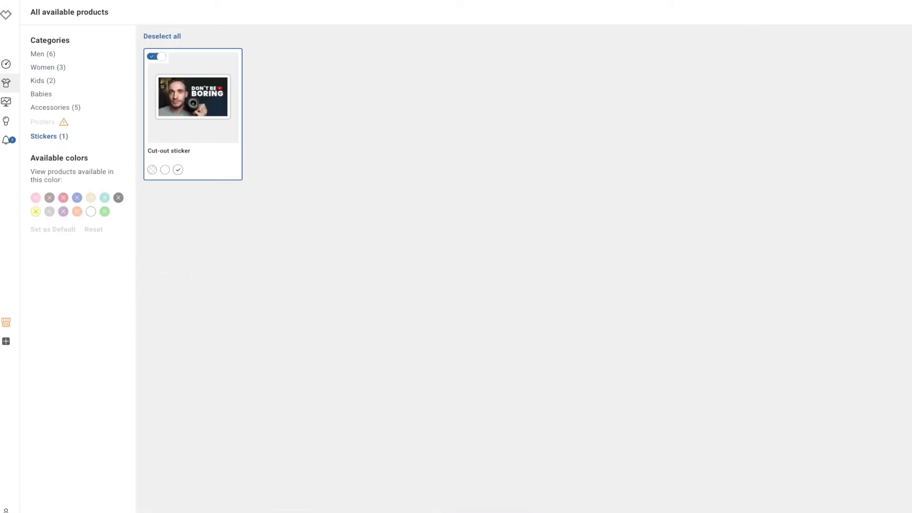
Step: Name the design 'Be less boring', create its products and preview it in the Spreadshop
key("Escape")
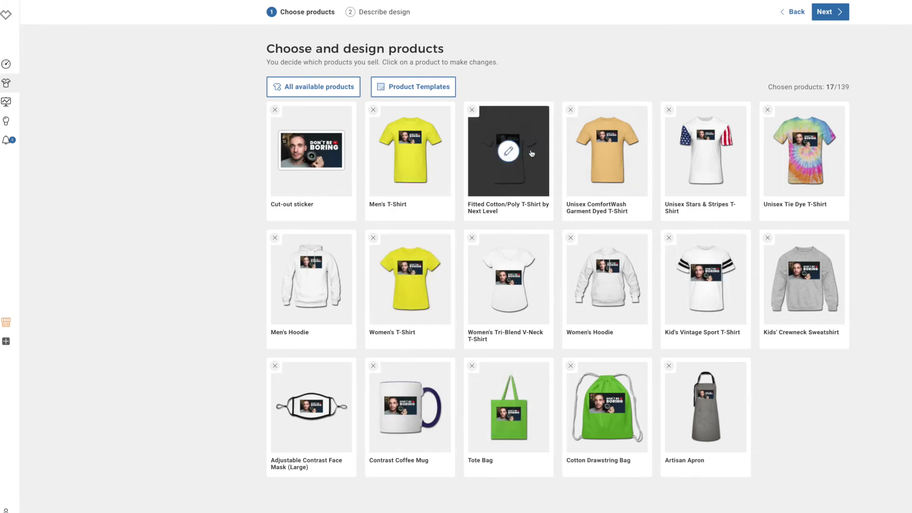
left_click(837, 13)
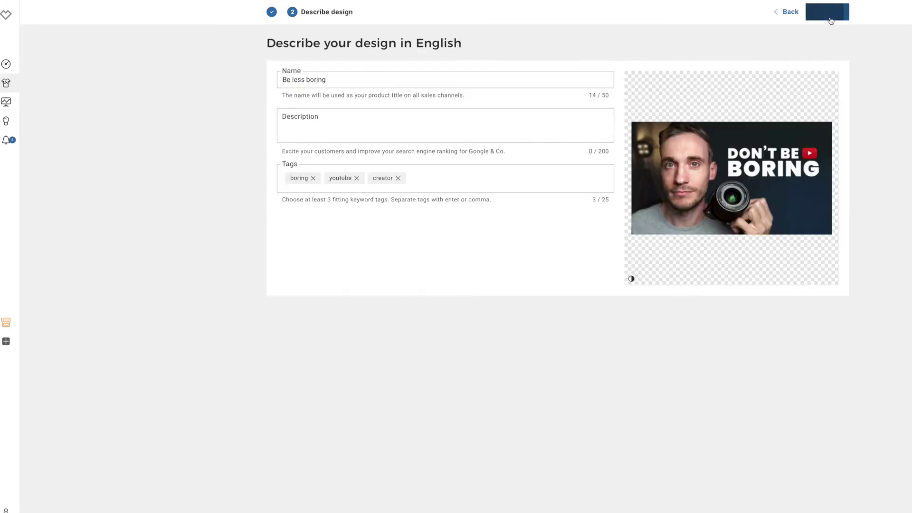
left_click(827, 12)
left_click(418, 161)
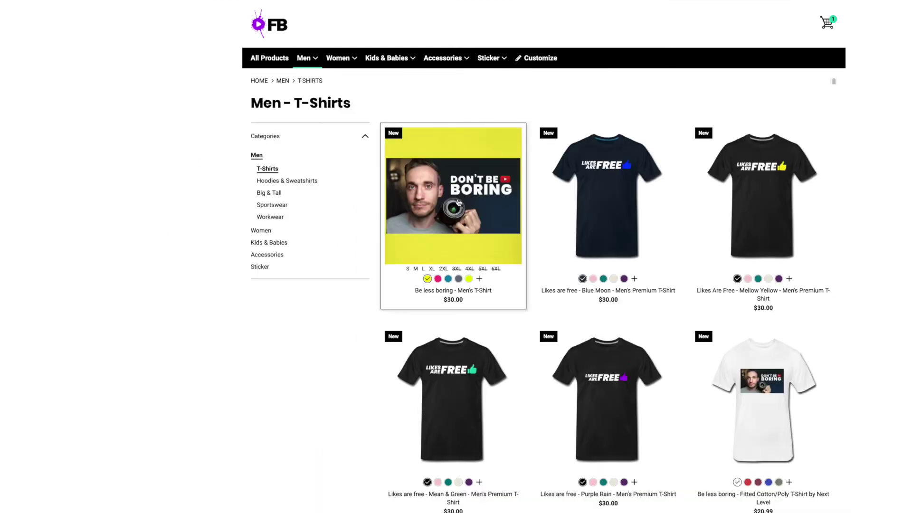
Step: View the Be less boring men's T-shirt in pink and turquoise and flip through its photos
left_click(438, 279)
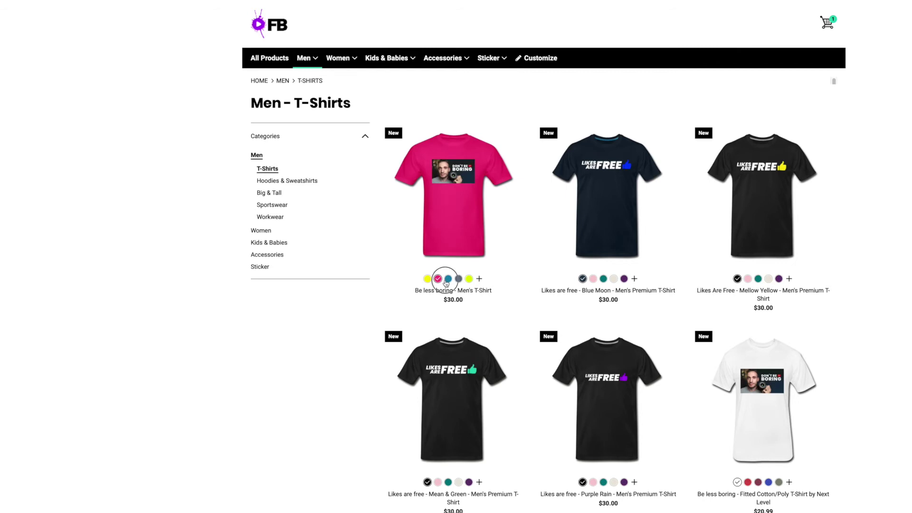
left_click(447, 279)
left_click(466, 232)
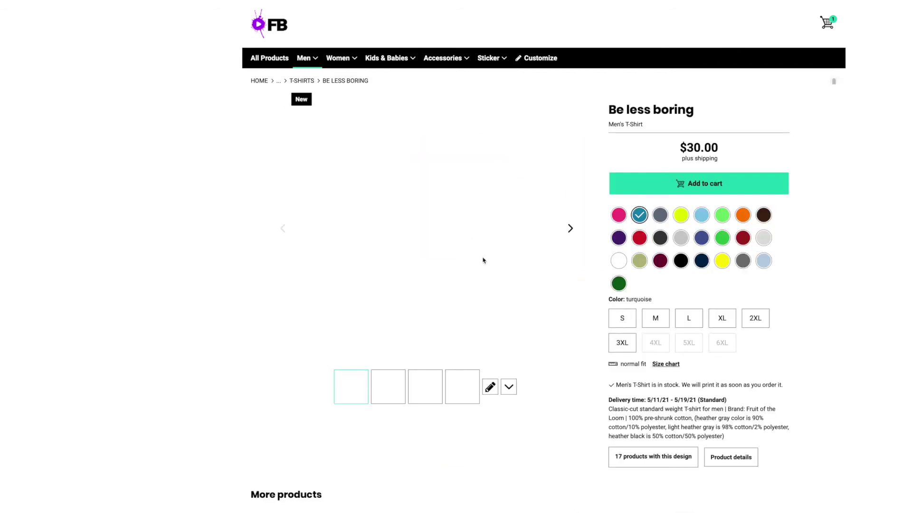
left_click(571, 229)
left_click(571, 229)
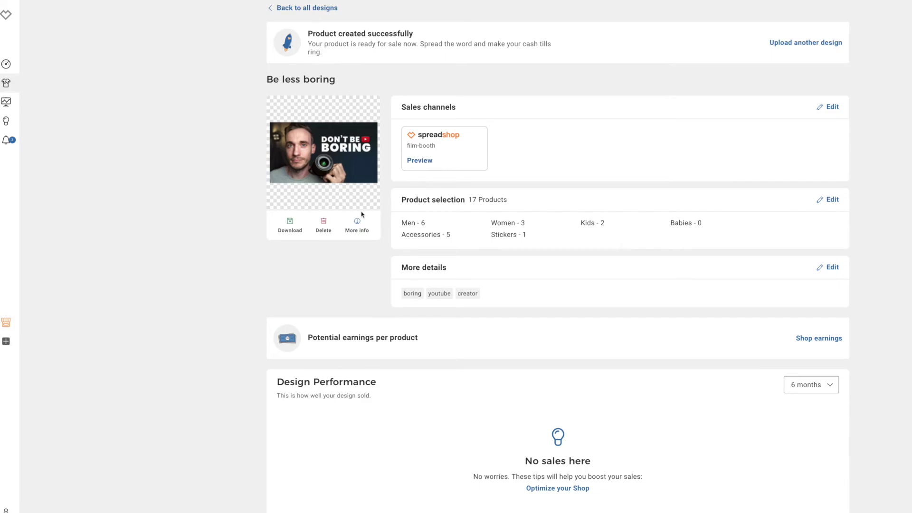
Step: Delete the 'Be less boring' design and confirm the deletion
left_click(320, 227)
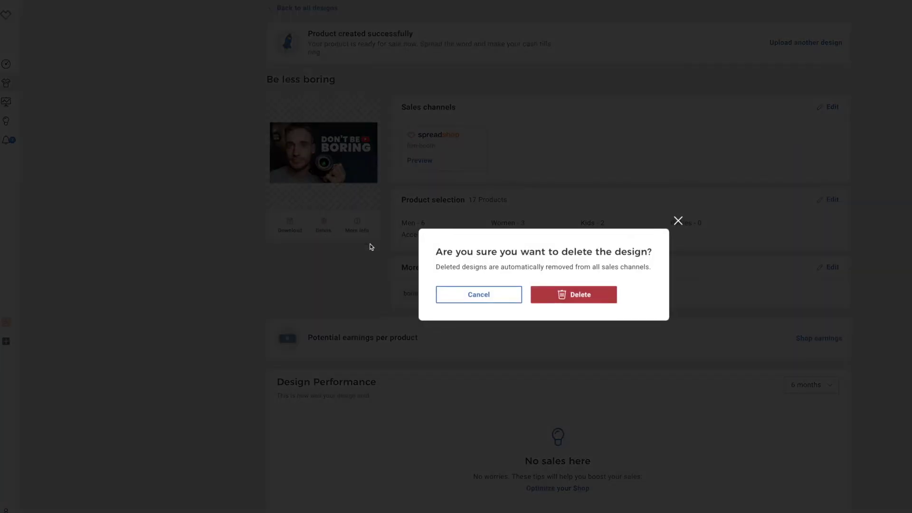
left_click(597, 296)
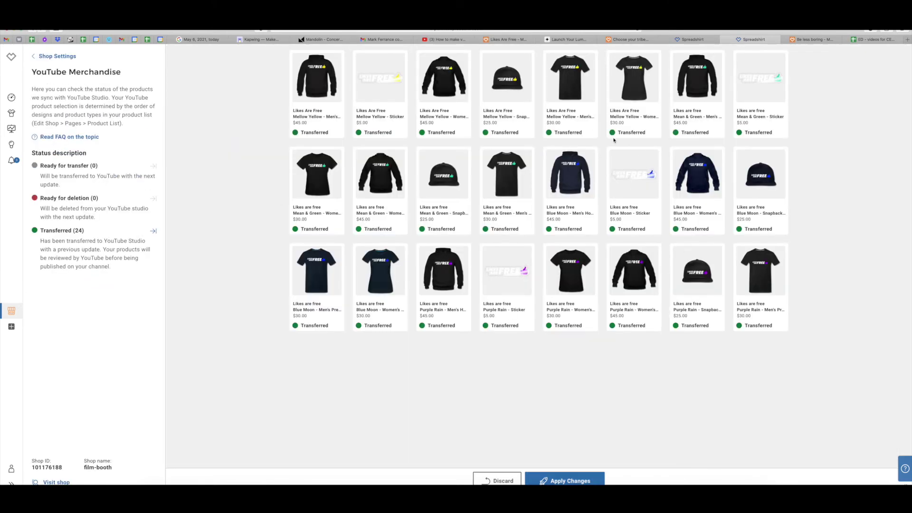
Step: Open the Purple Rain cap from the YouTube merch shelf, then close its product tab
left_click(444, 39)
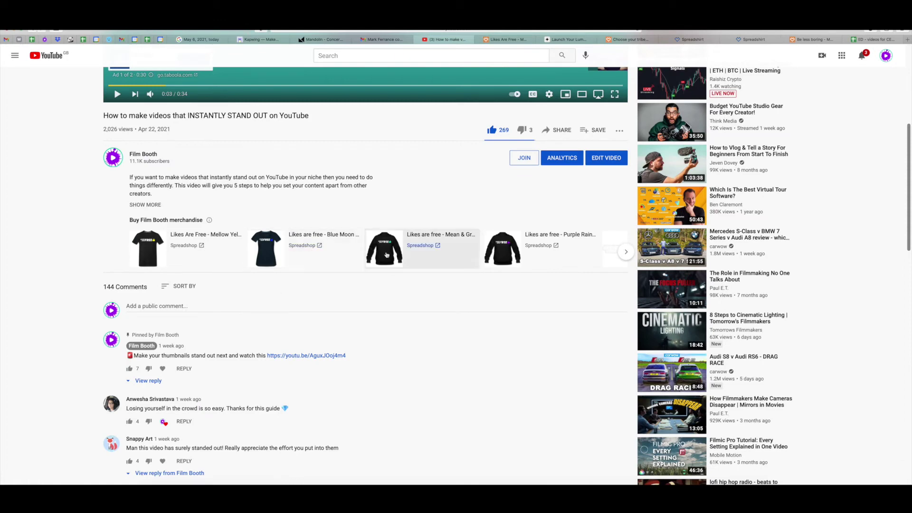
left_click(623, 259)
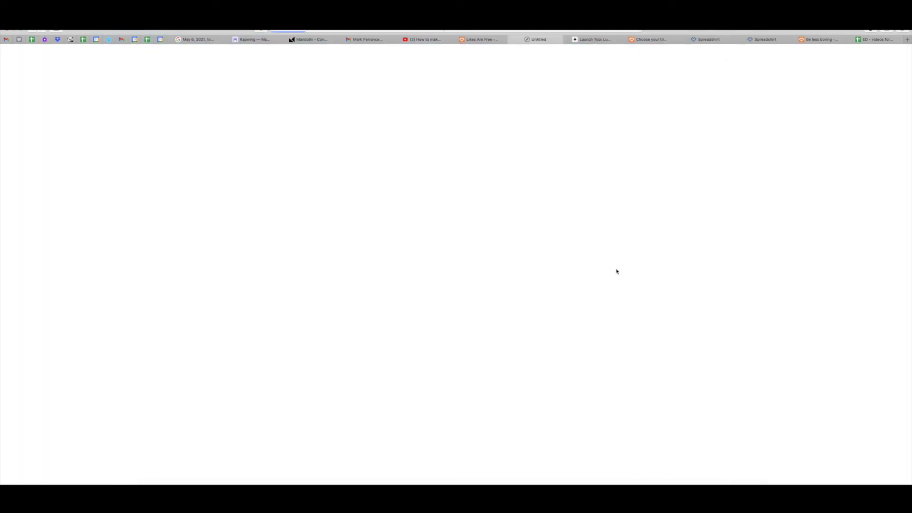
left_click(510, 40)
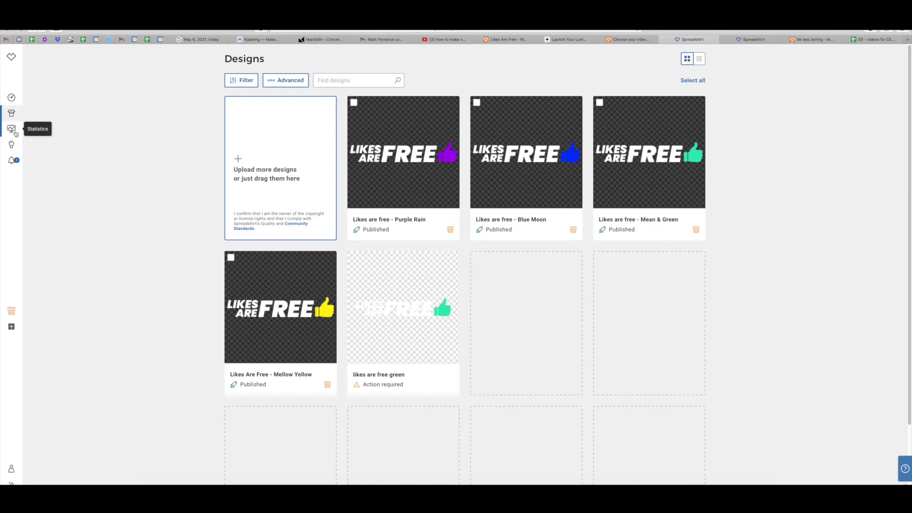
Step: Browse the Statistics, Tips & Tools and notifications pages from the sidebar
left_click(15, 134)
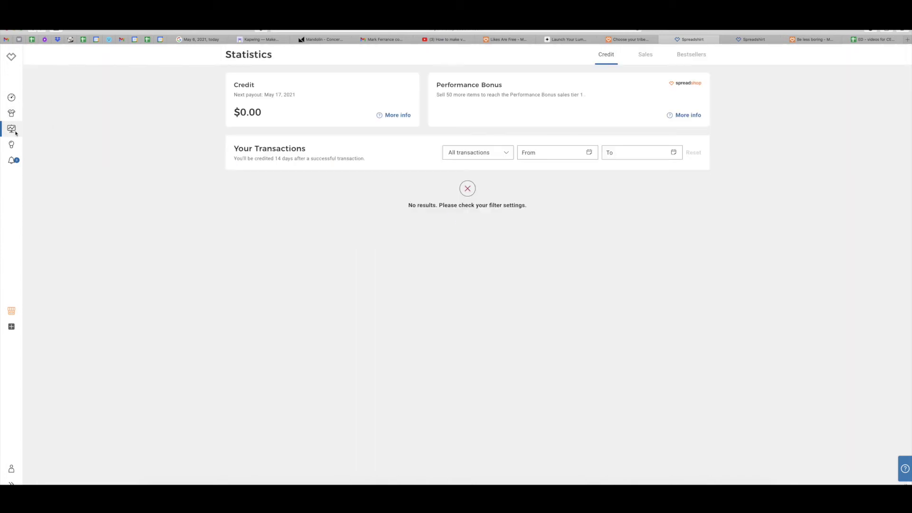
left_click(12, 144)
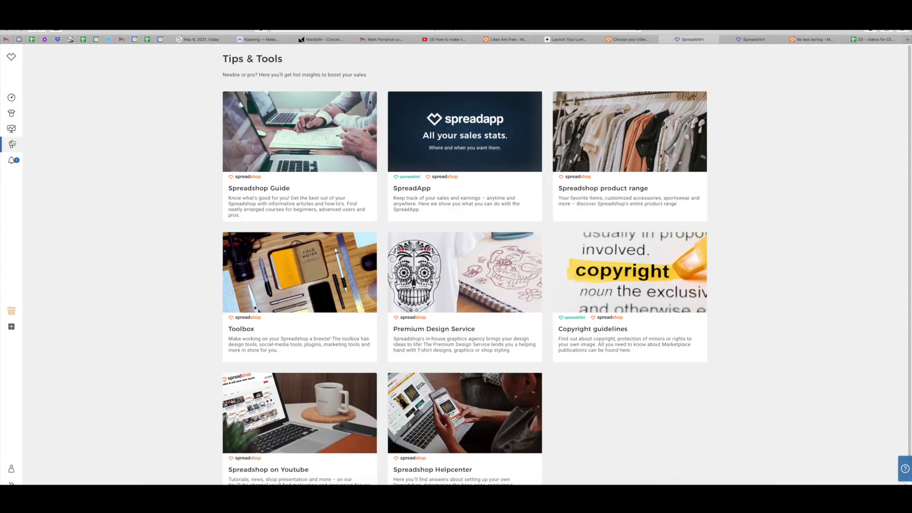
left_click(12, 162)
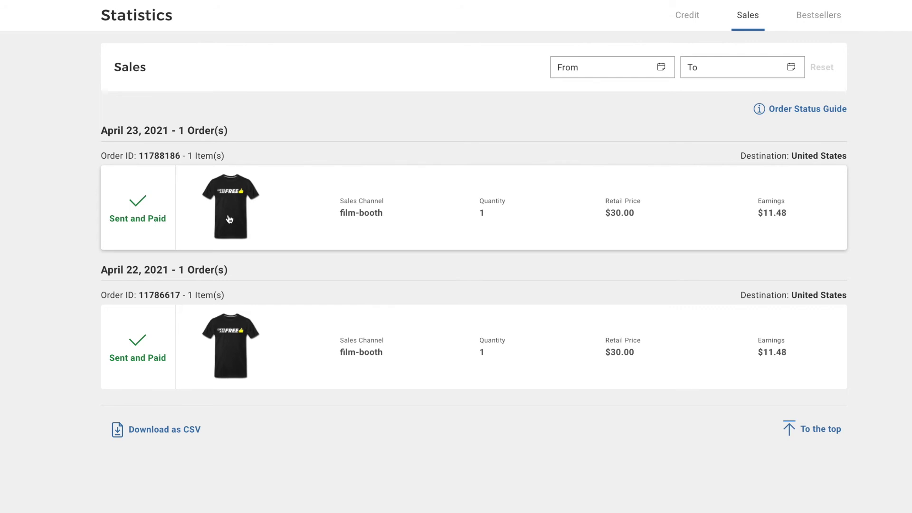
Step: View and close the April 23 order details, then close the Premium Design tab
left_click(239, 193)
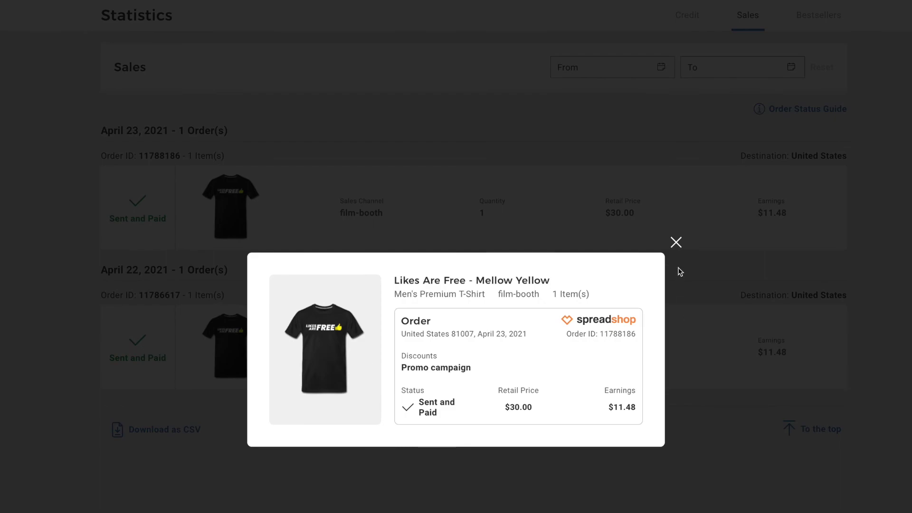
left_click(676, 242)
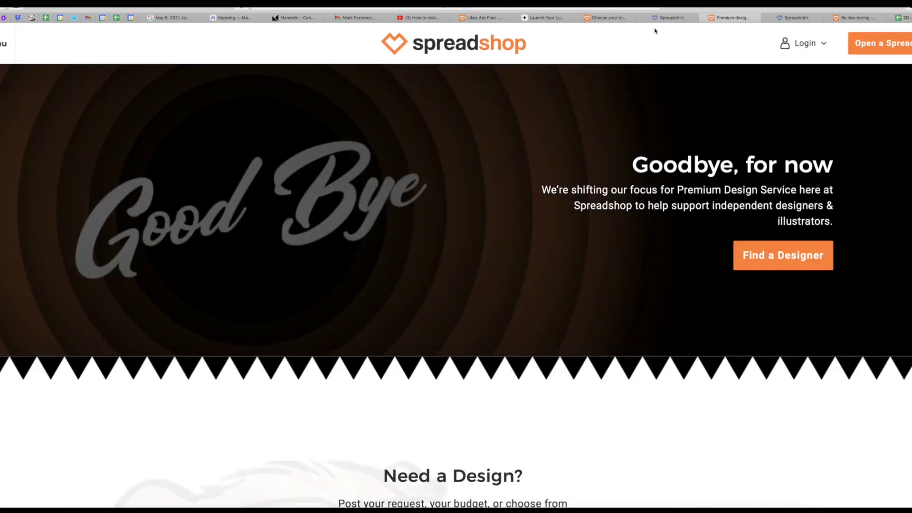
scroll(549, 268, "down", 20)
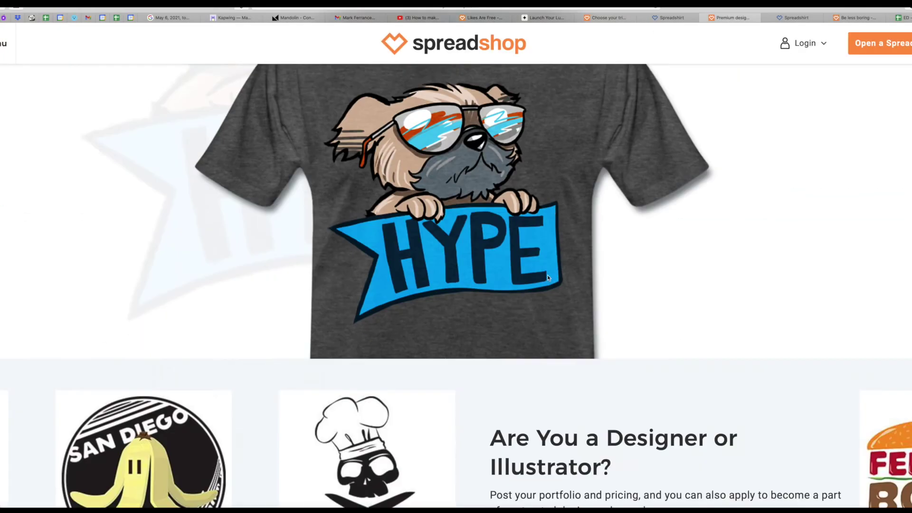
scroll(547, 275, "down", 3)
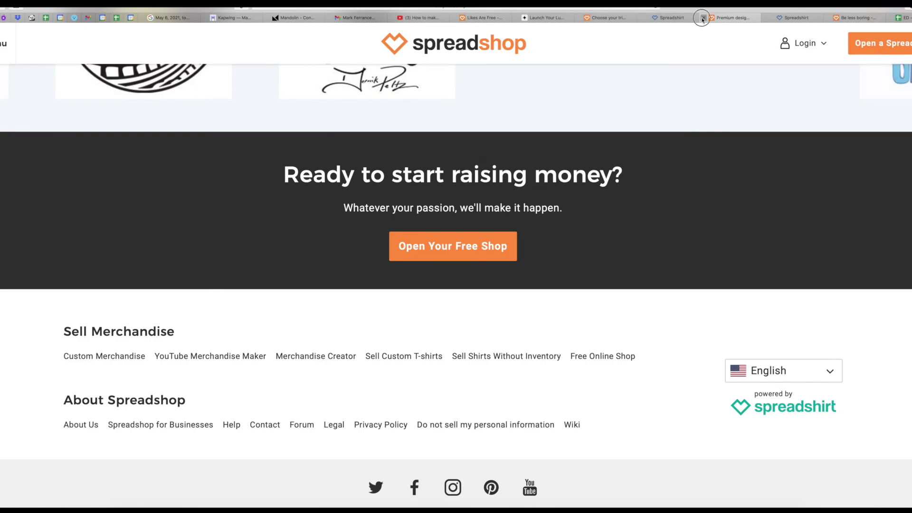
left_click(677, 19)
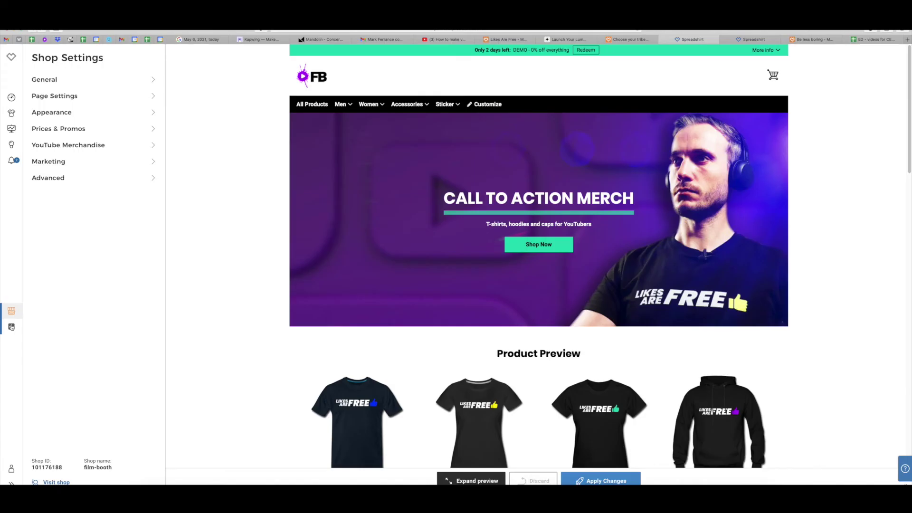
Step: Check the Web Analytics settings under Shop Settings > Marketing, ending back on the Marketing list
left_click(12, 328)
left_click(97, 162)
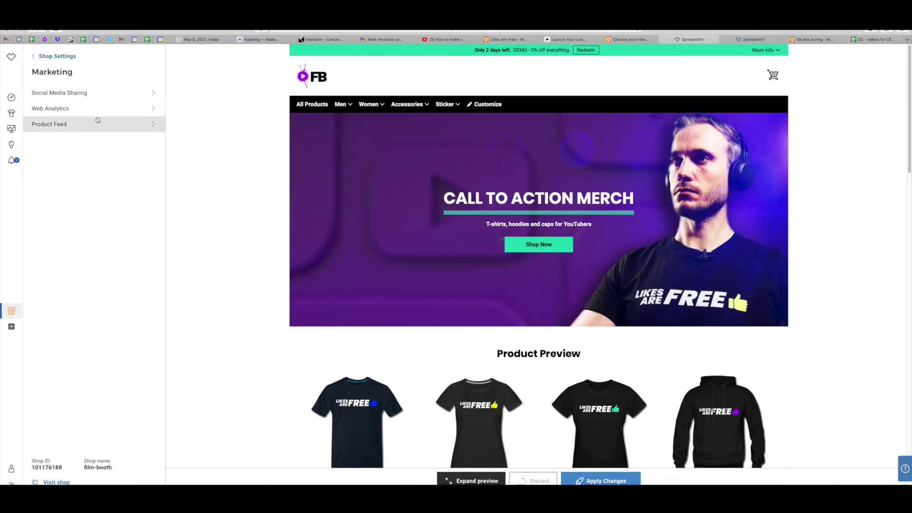
left_click(94, 109)
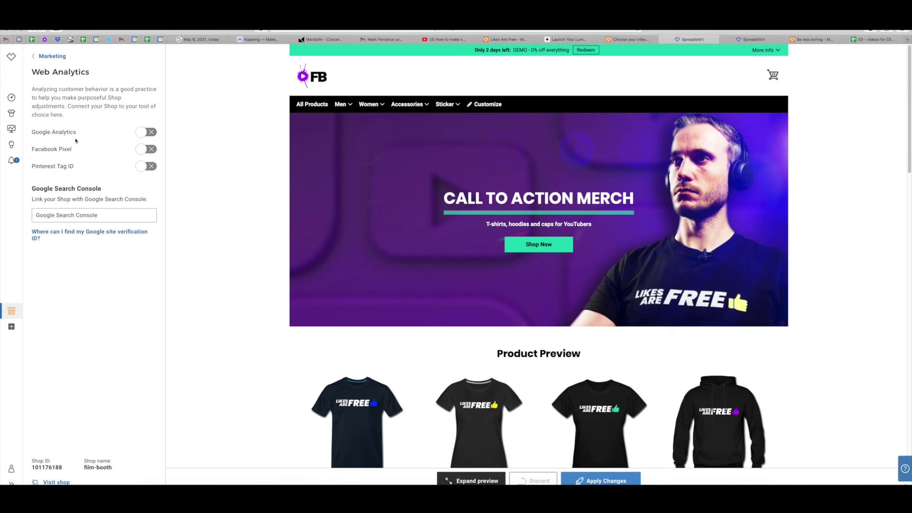
left_click(34, 57)
left_click(64, 108)
left_click(41, 57)
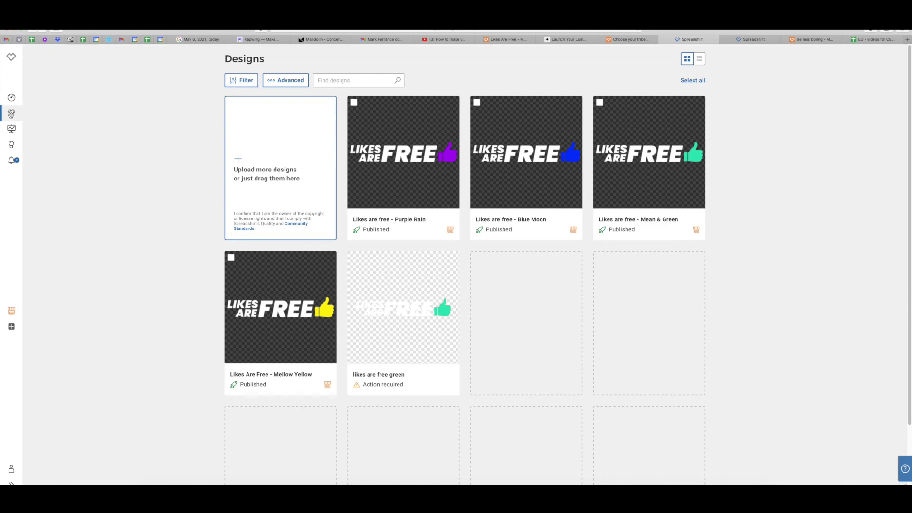
Step: Reopen Shop Settings and scroll through the FB store preview's banner and Likes Are Free products
left_click(11, 310)
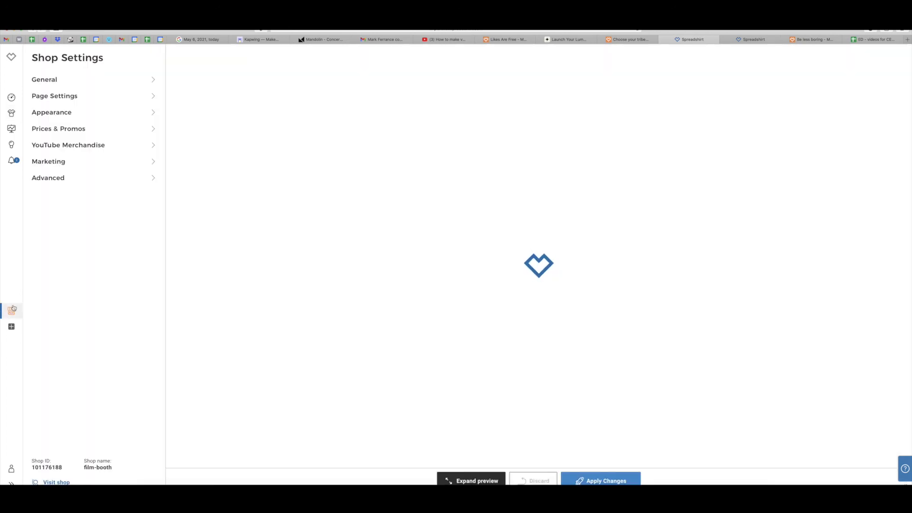
scroll(397, 222, "down", 5)
scroll(431, 245, "down", 2)
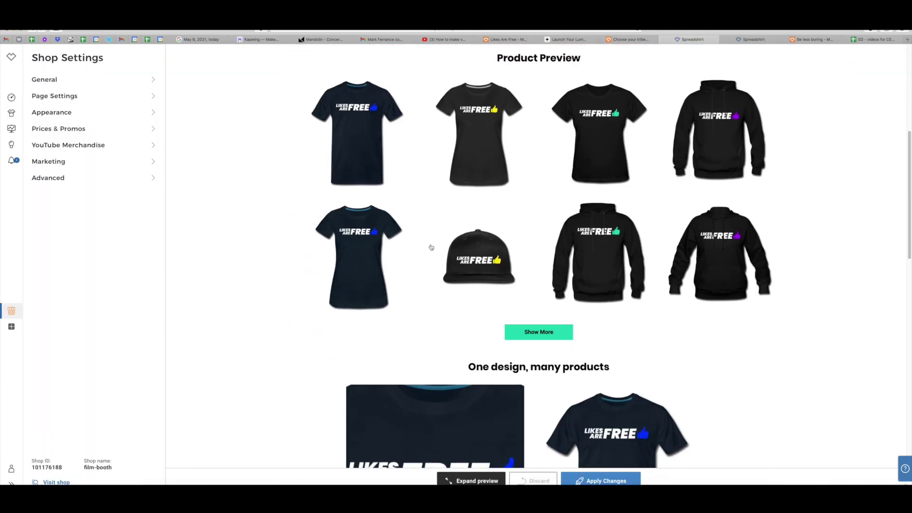
scroll(545, 249, "down", 5)
scroll(546, 249, "down", 10)
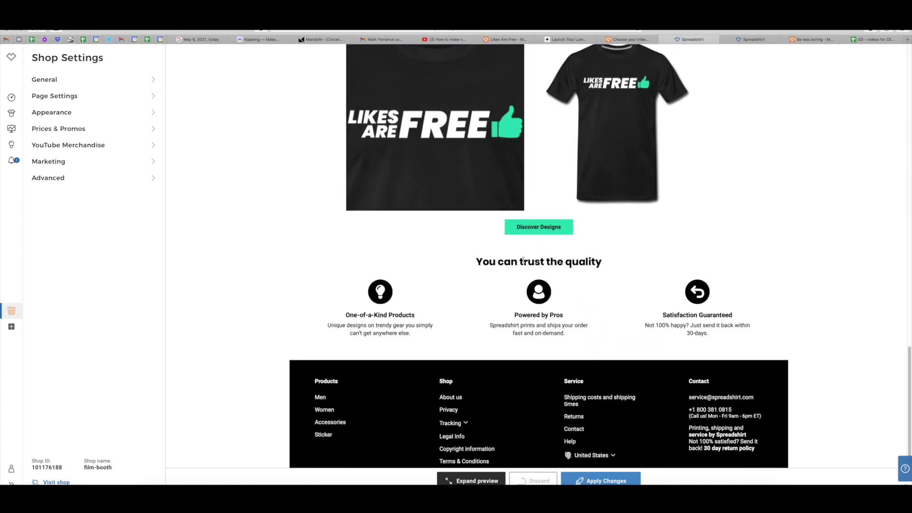
scroll(523, 260, "up", 15)
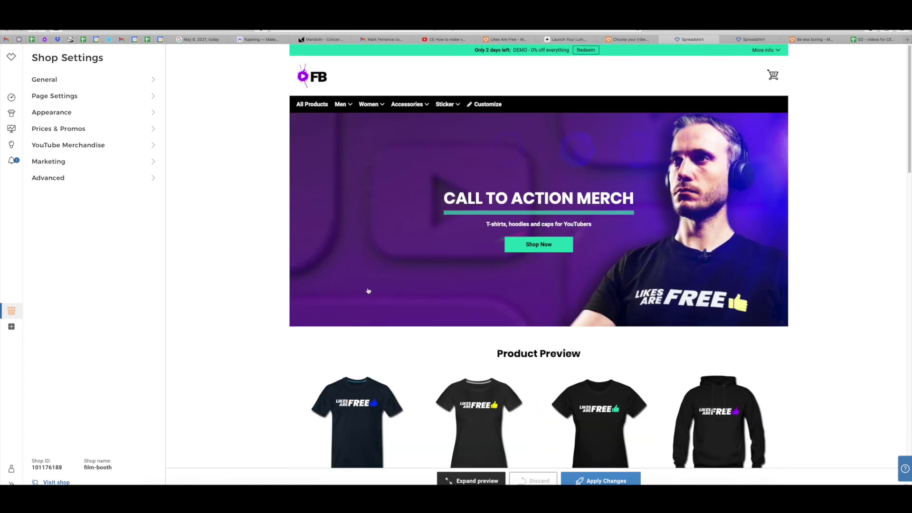